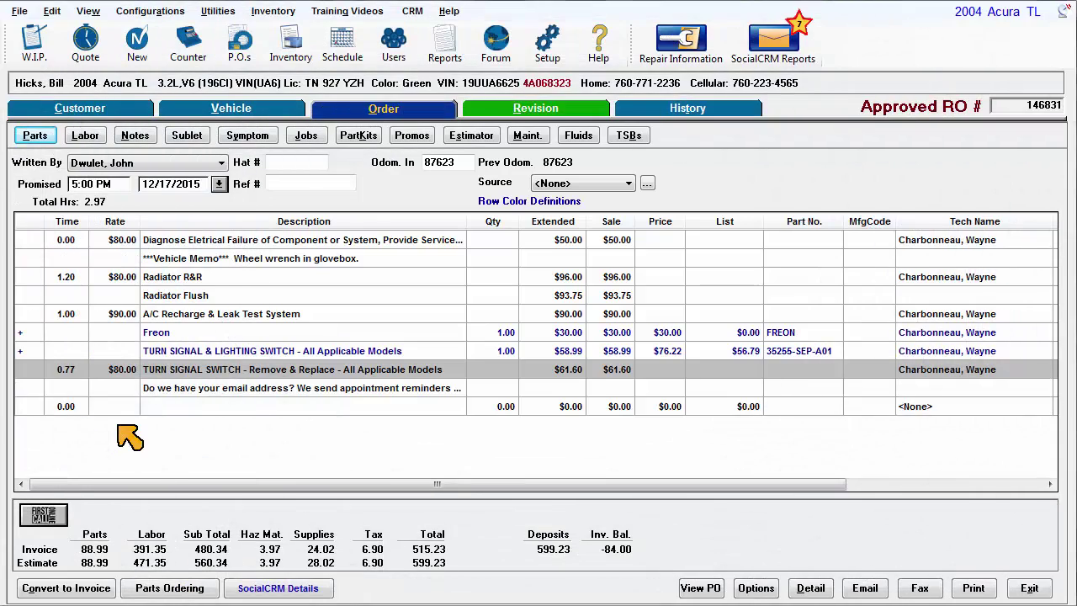
Add part WB17, a 17" wiper blade refill, quantity 2 at $28.62 to the order
left_click(40, 139)
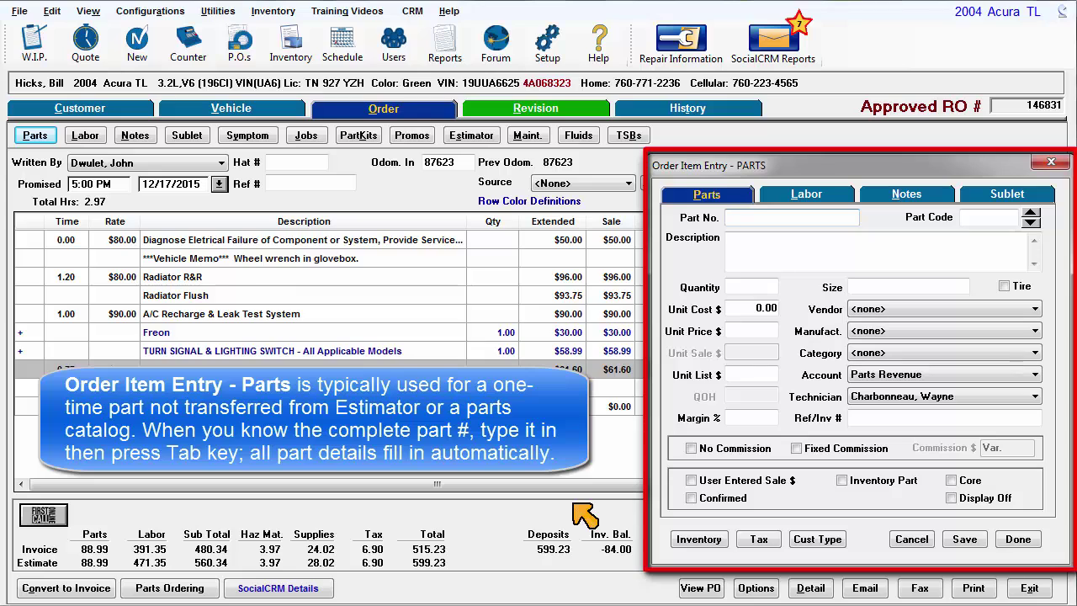
type("wb17")
key("Tab")
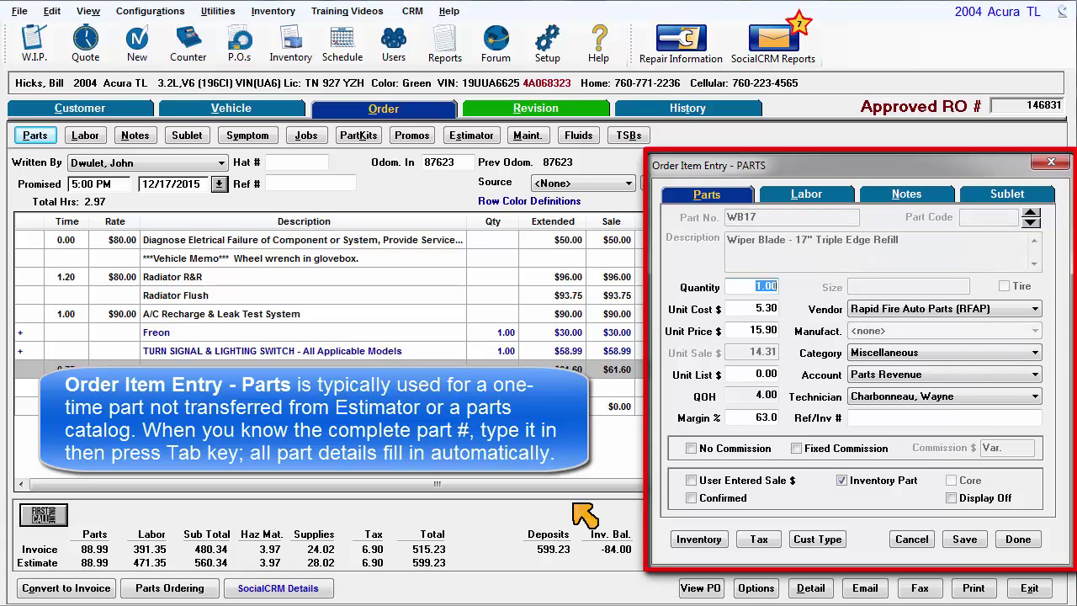
type("2")
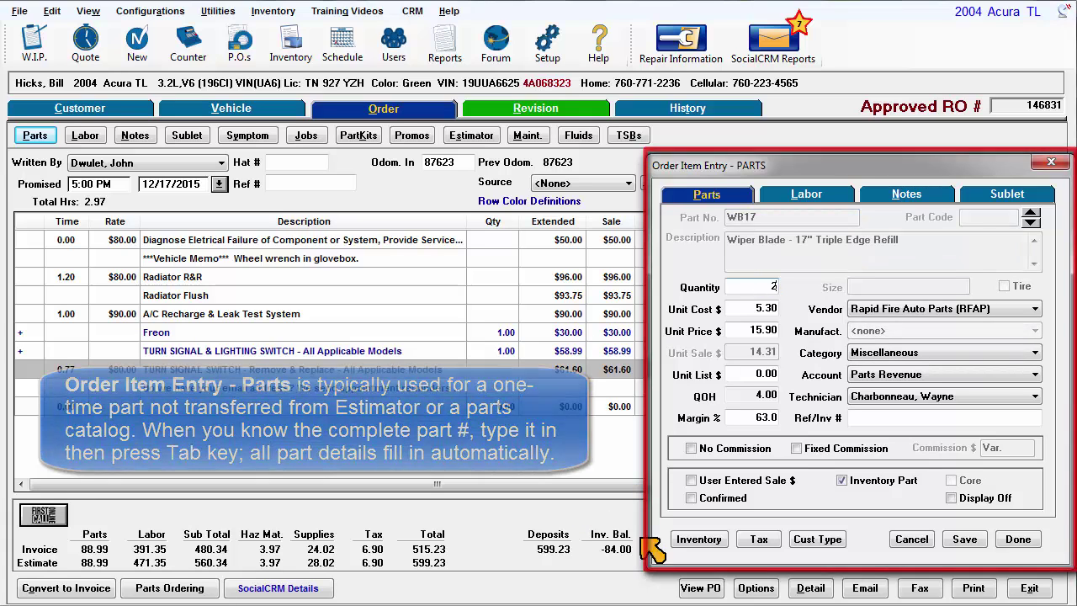
left_click(965, 539)
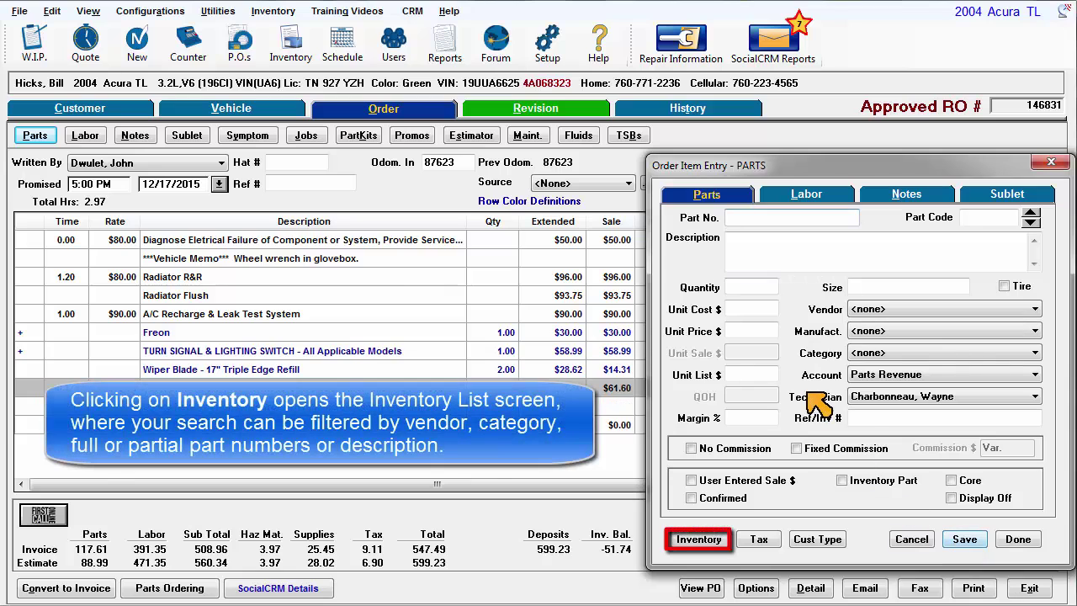
left_click(706, 539)
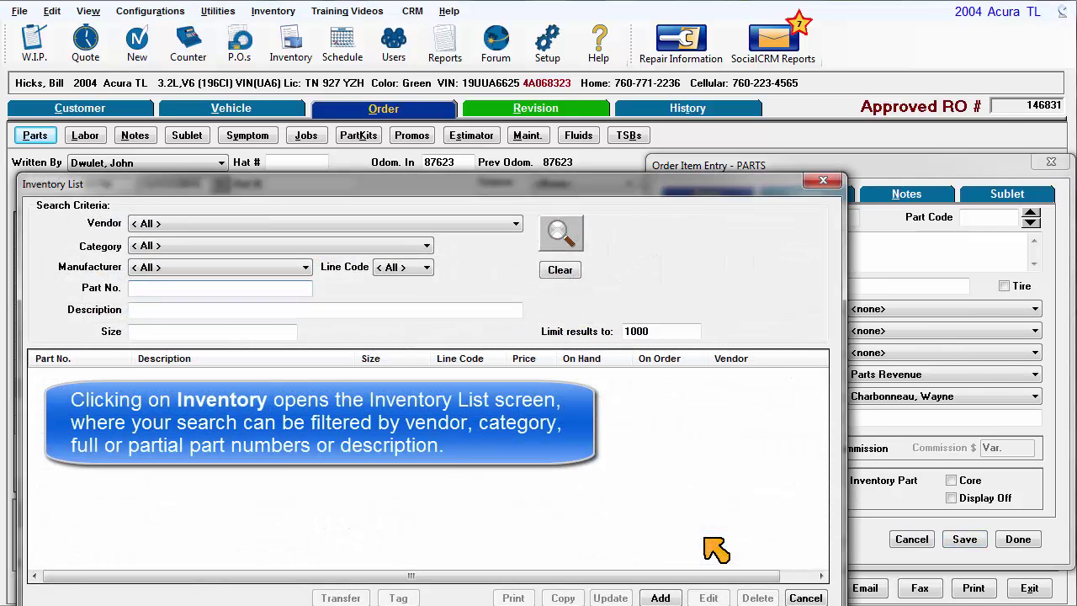
type("wb")
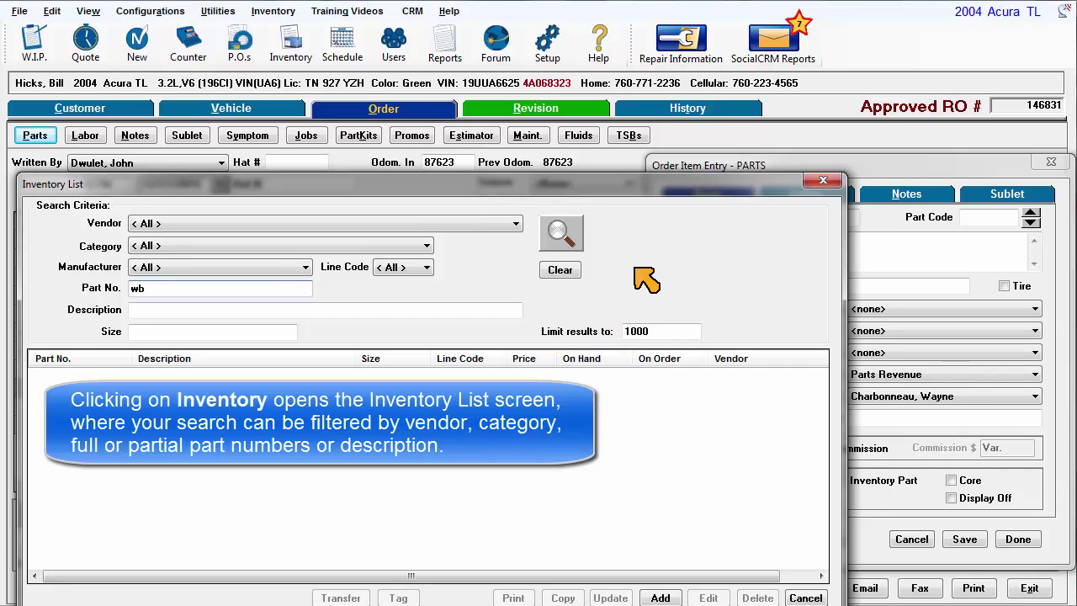
left_click(570, 234)
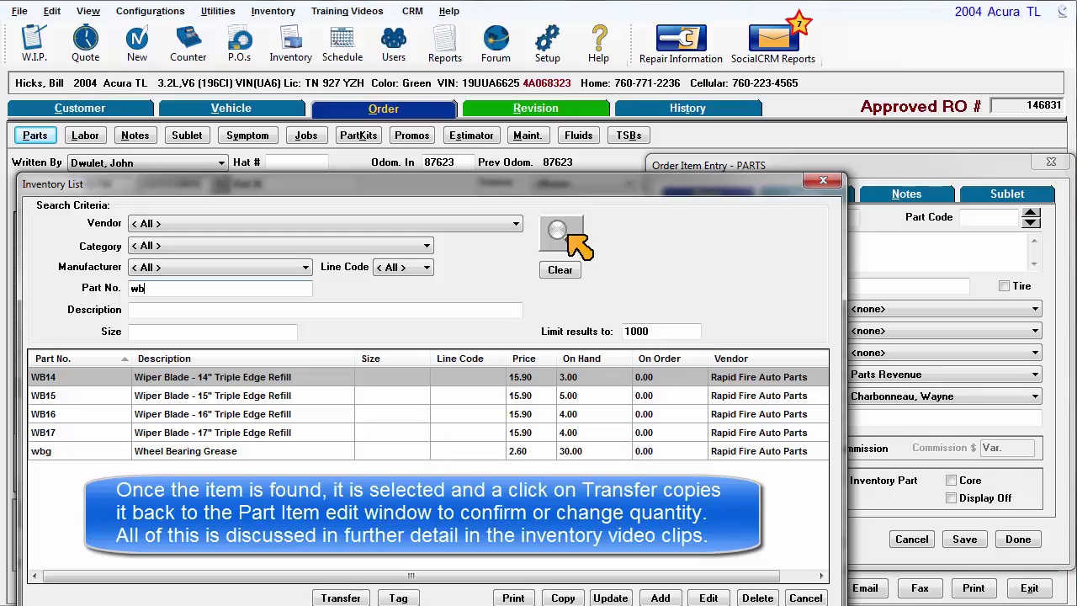
left_click(254, 433)
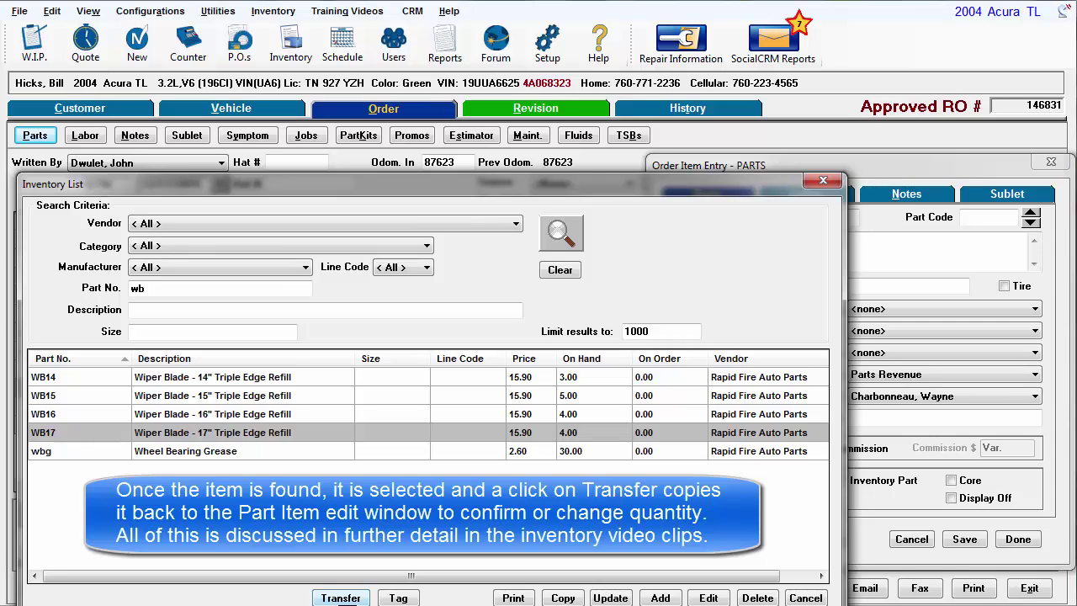
left_click(804, 598)
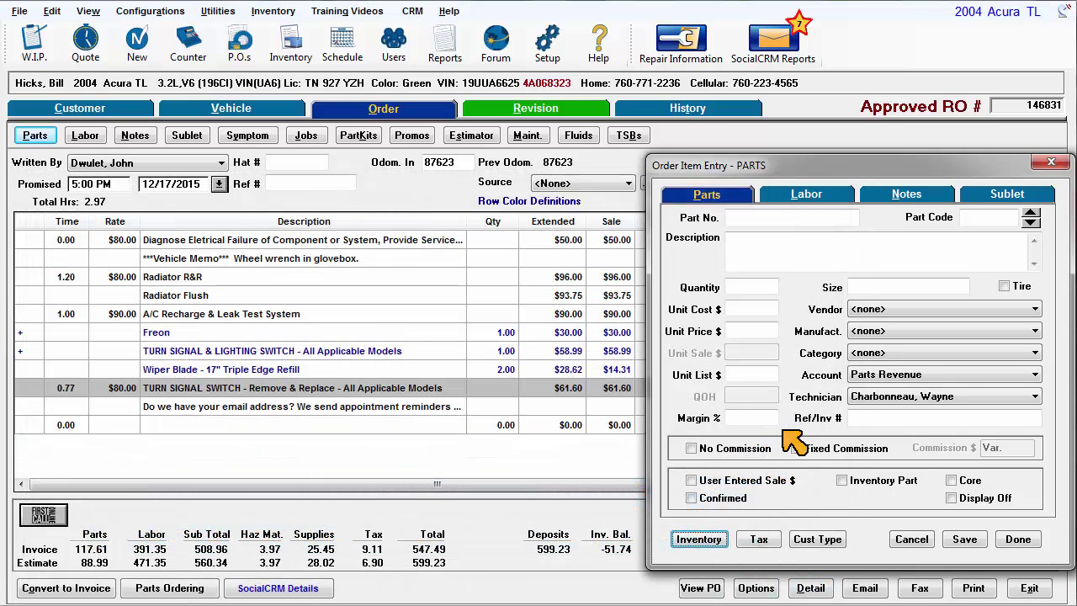
Enter part 987654, code ox, description 'Oxygen Sensor (Motorcraft)', quantity 1.00
left_click(770, 221)
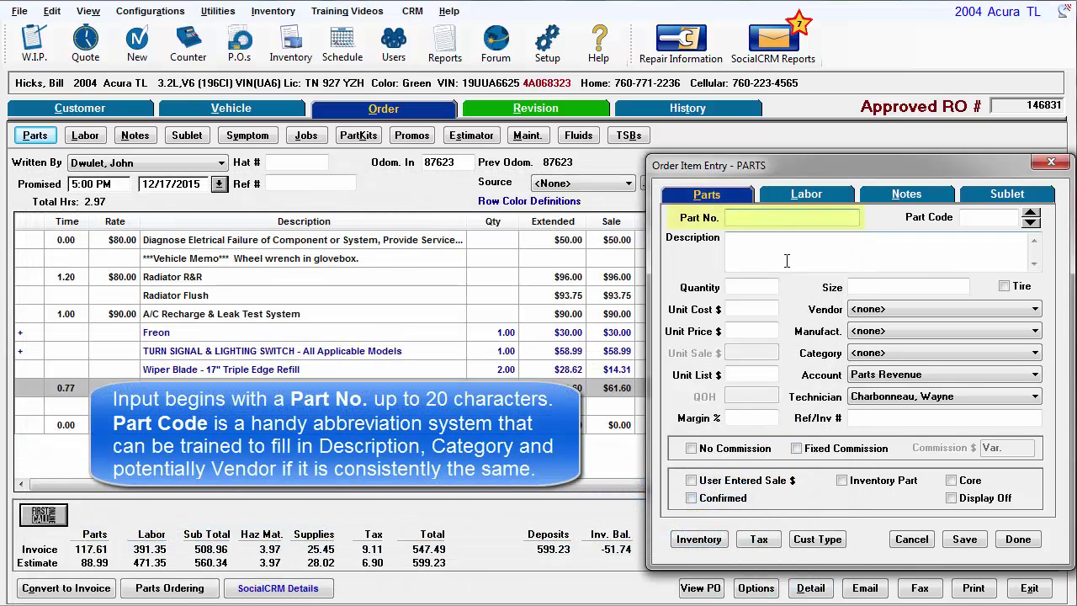
type("987654")
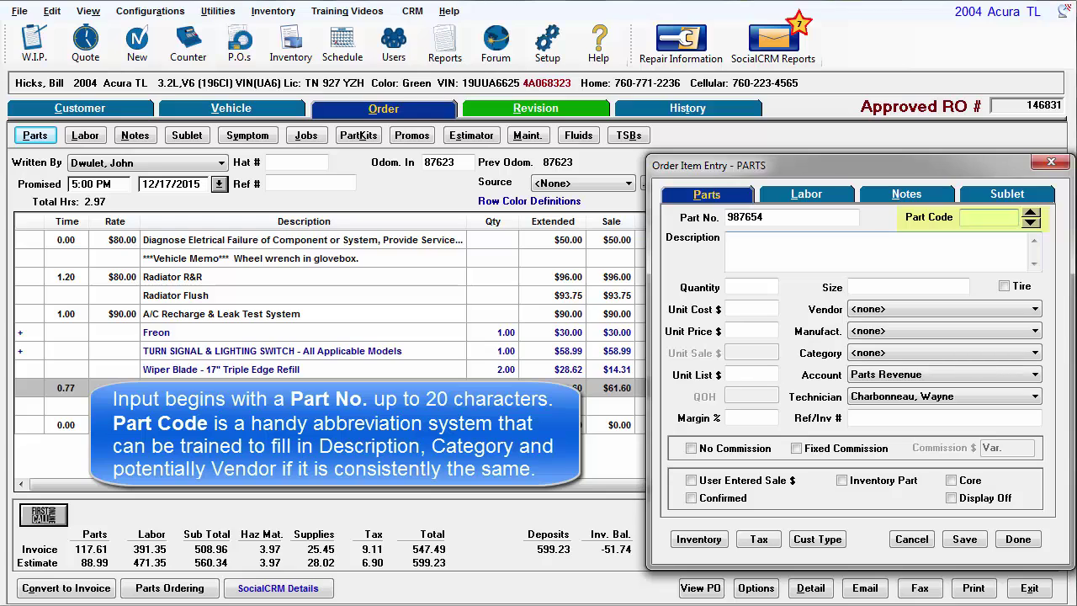
type("ox")
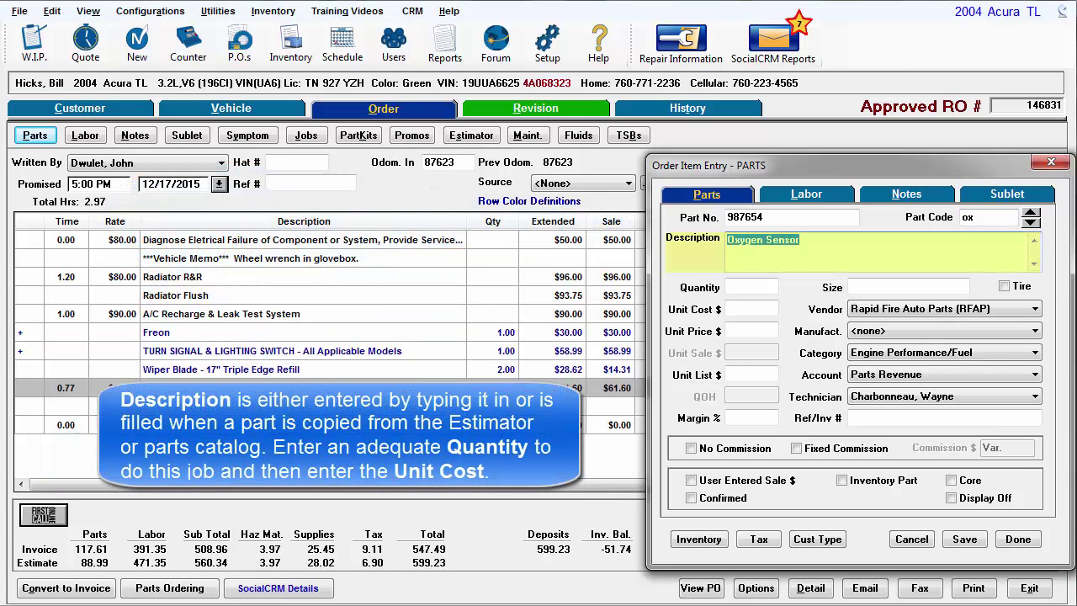
type("(Motorcraft)")
left_click(776, 287)
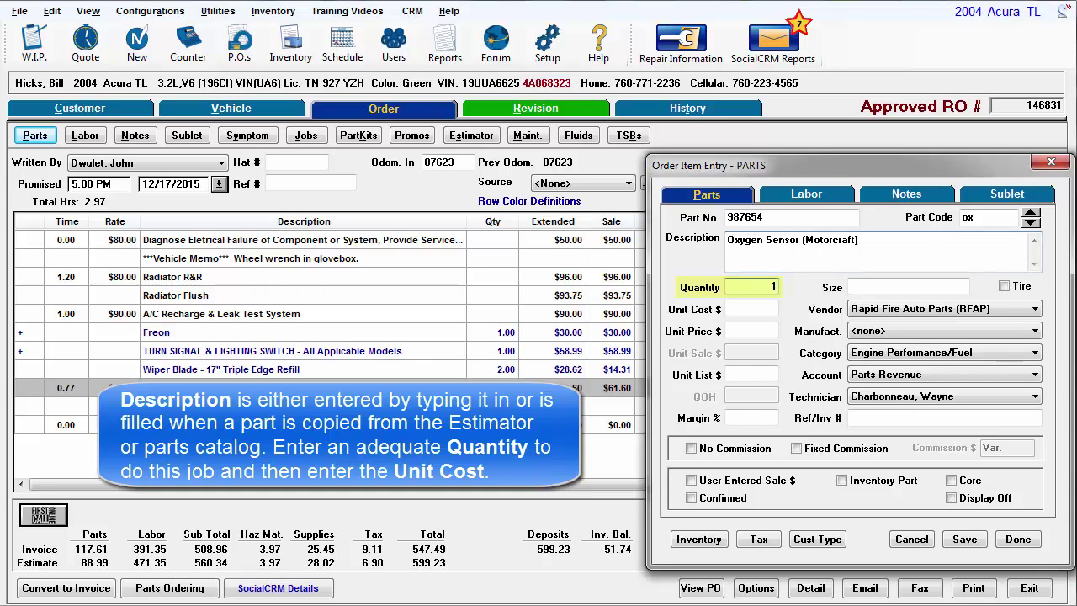
key("Tab")
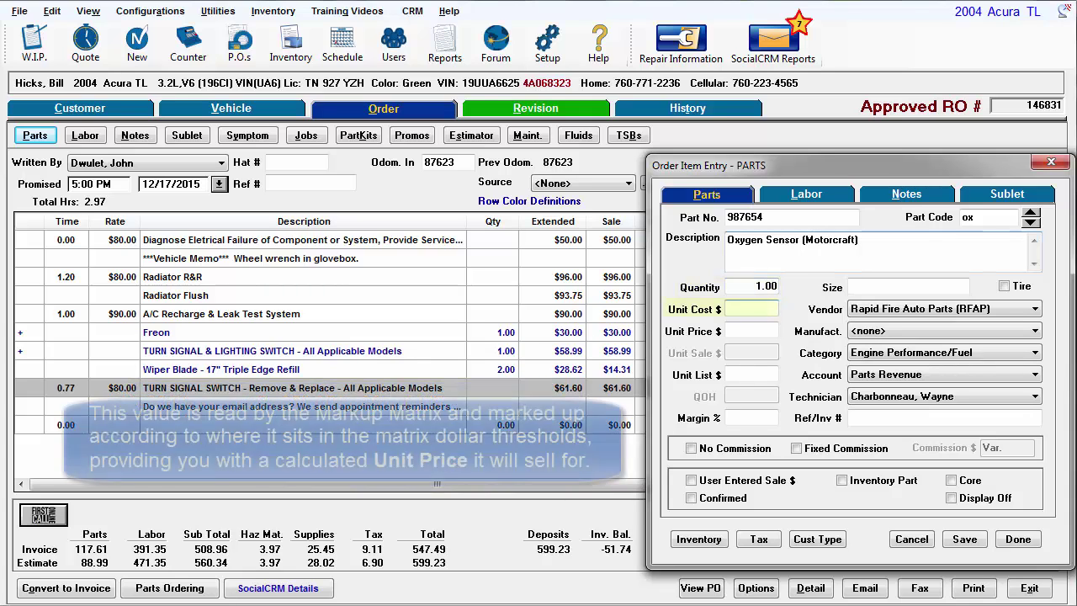
Set unit cost 37.11, enable User Entered Sale $, and enter 69.95 as unit sale price
type("37.11")
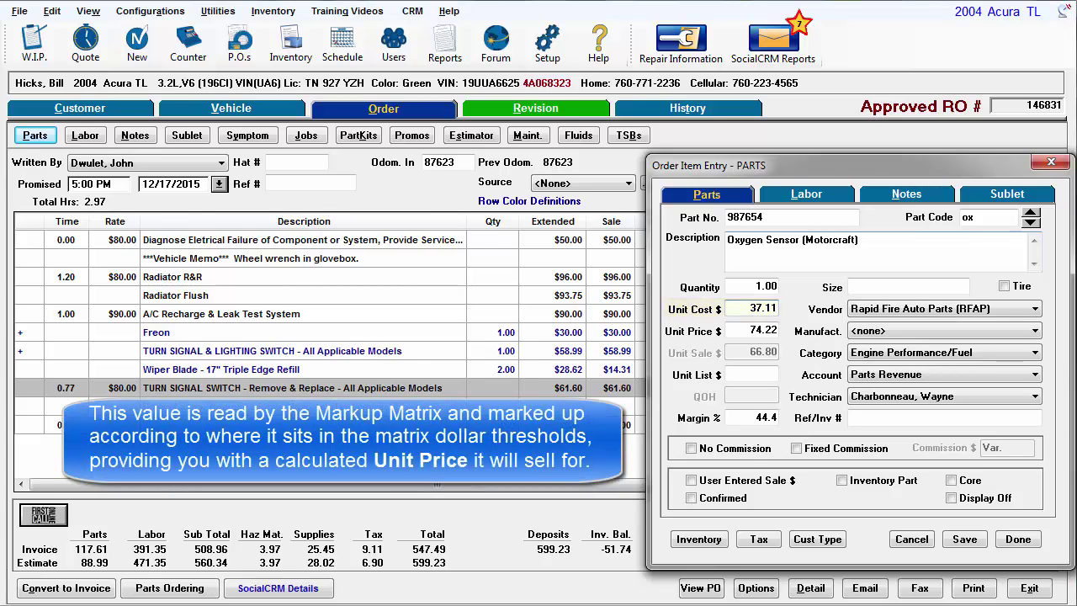
key("Tab")
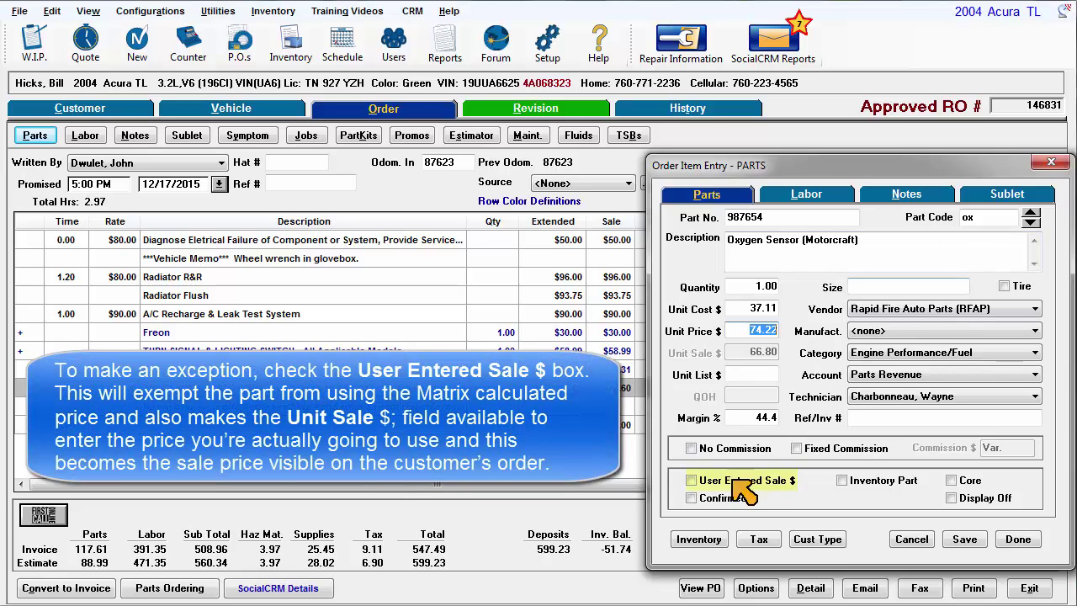
left_click(693, 481)
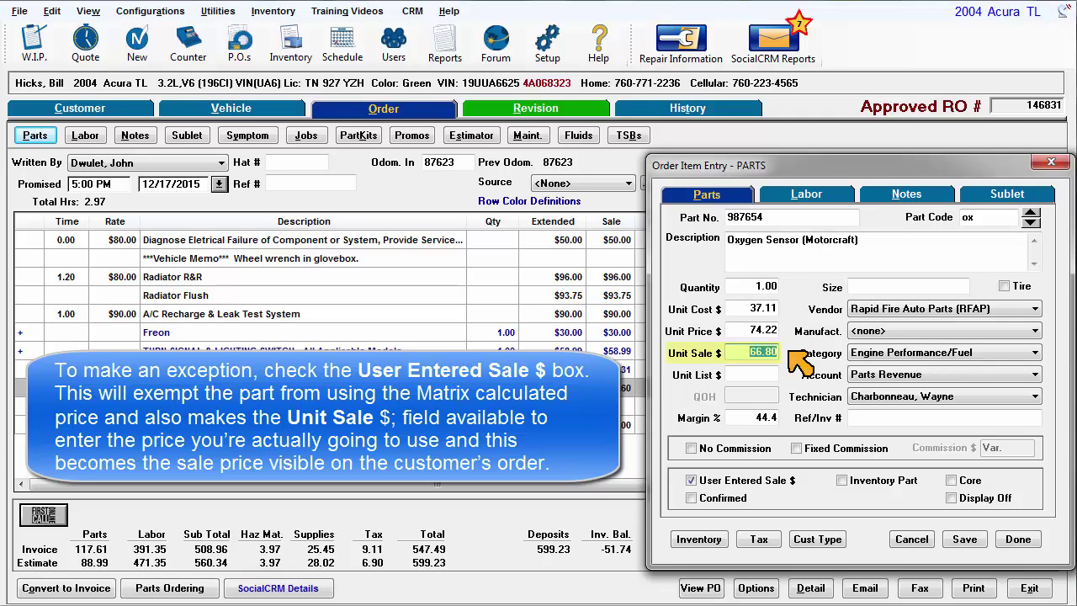
type("69.95")
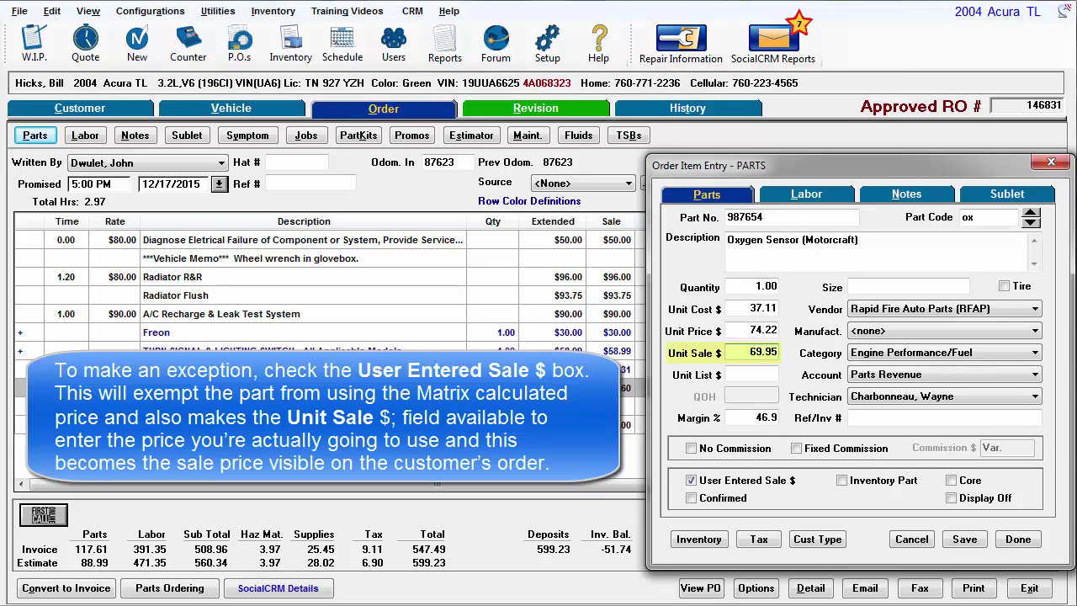
Leave Unit List $ blank and enter a 48% margin, recalculating unit sale to 71.37
left_click(751, 374)
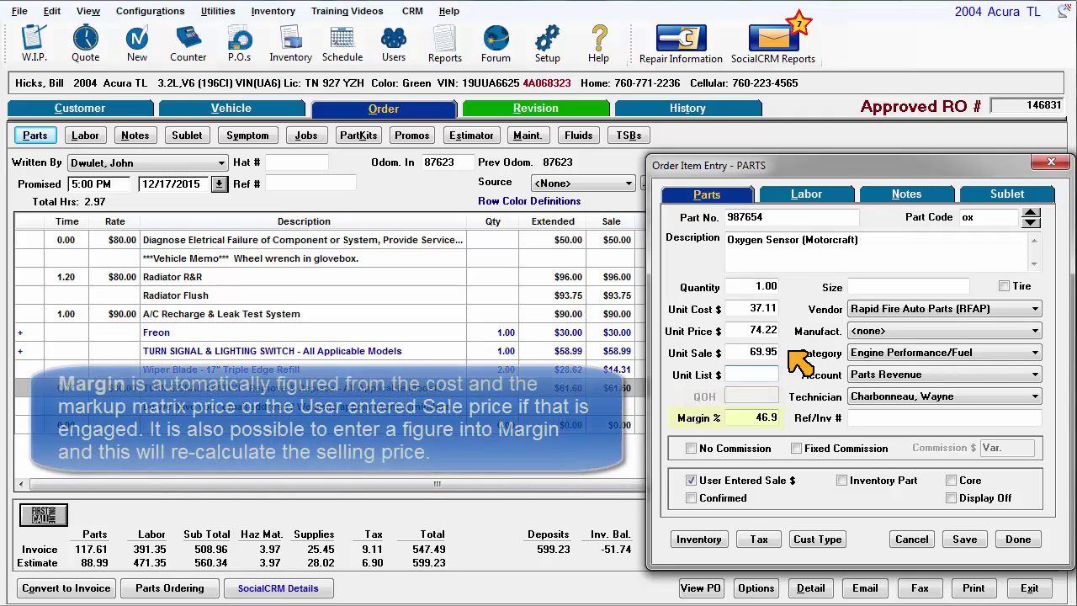
key("Tab")
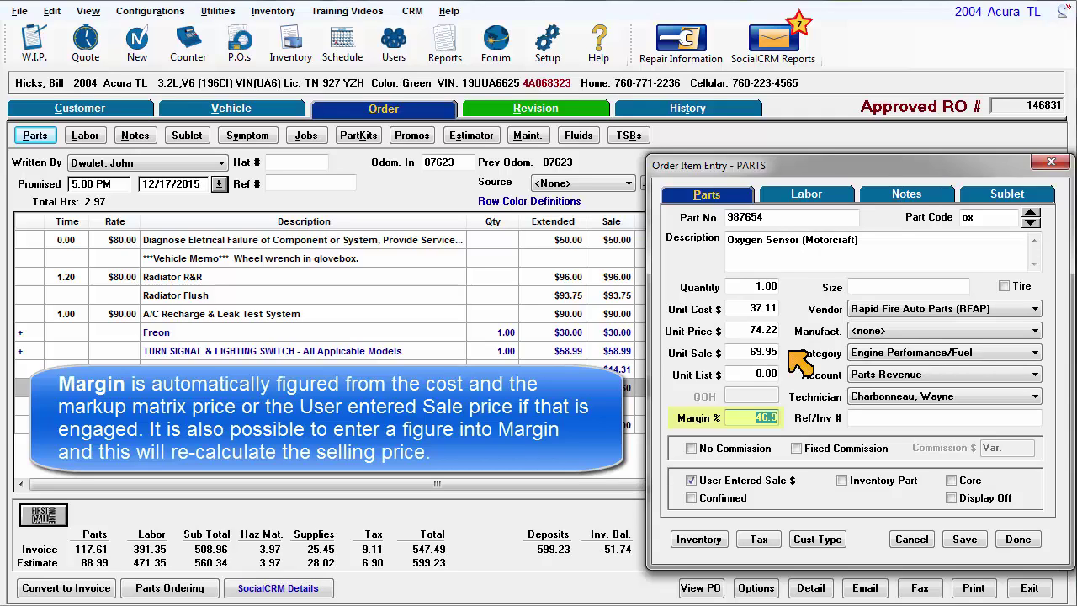
type("48")
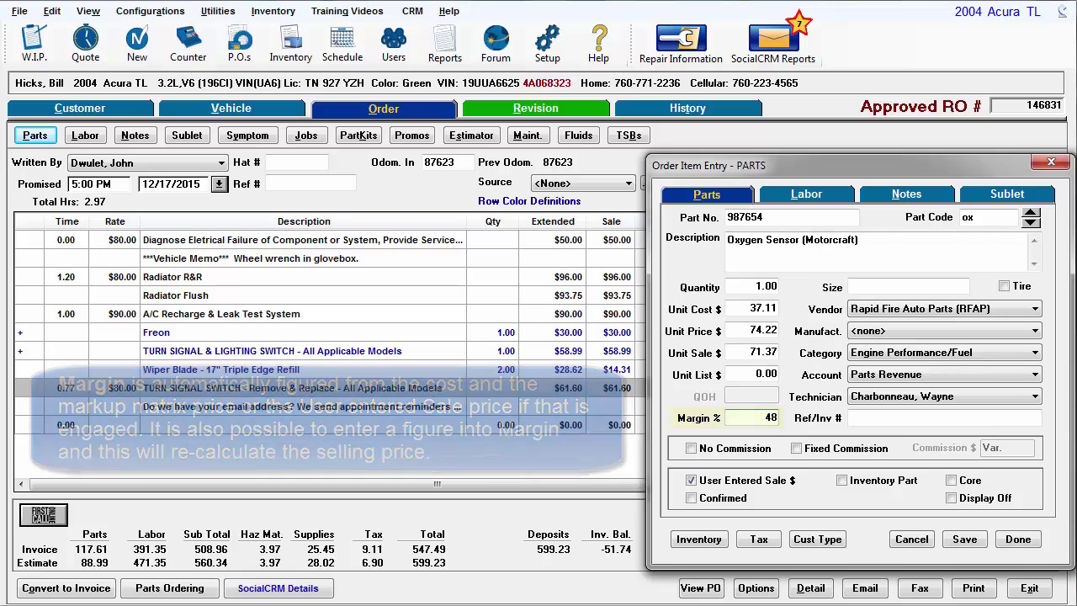
left_click(908, 286)
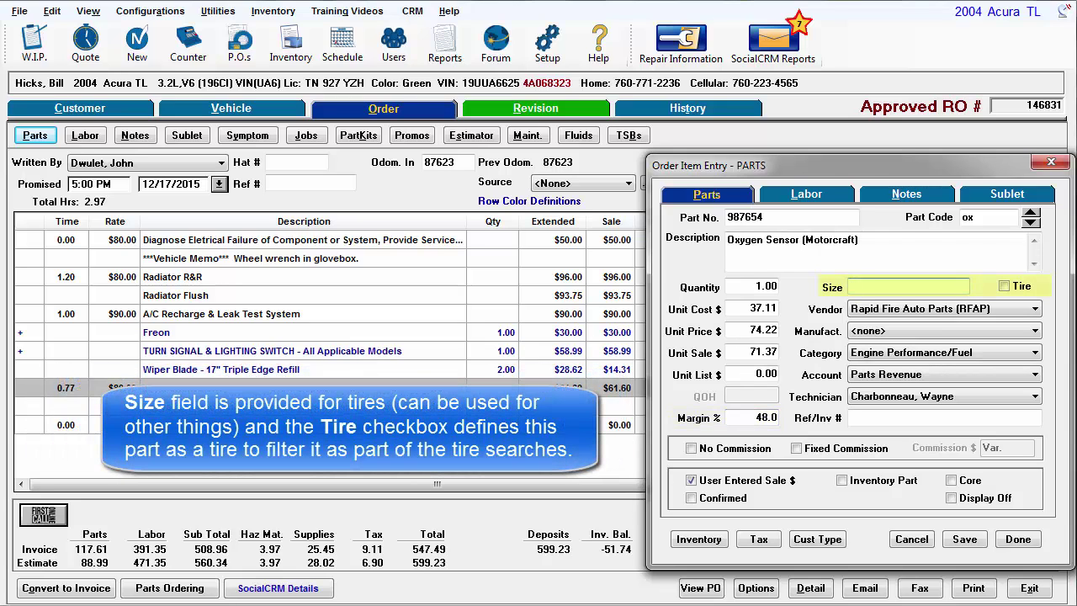
Keep vendor and manufacturer, choose Electrical as category, and keep Parts Revenue as account
left_click(1004, 286)
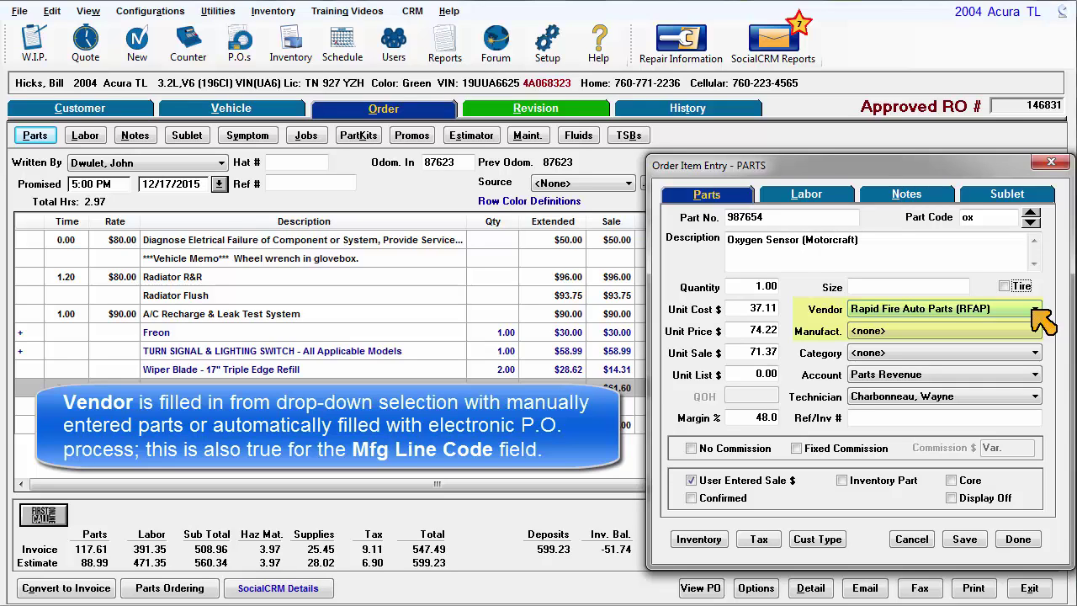
left_click(1034, 310)
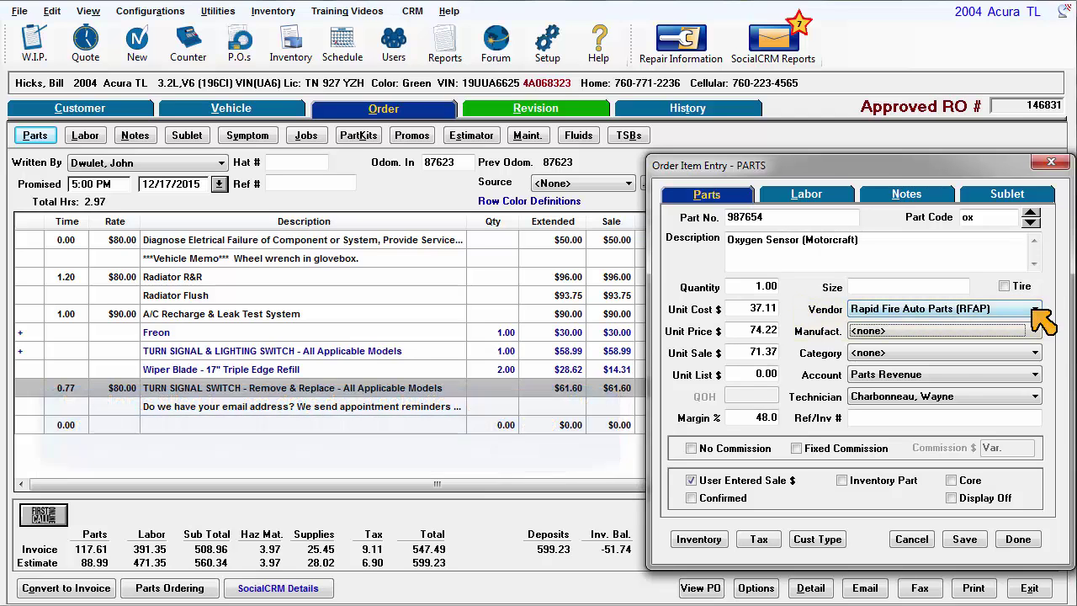
key("Tab")
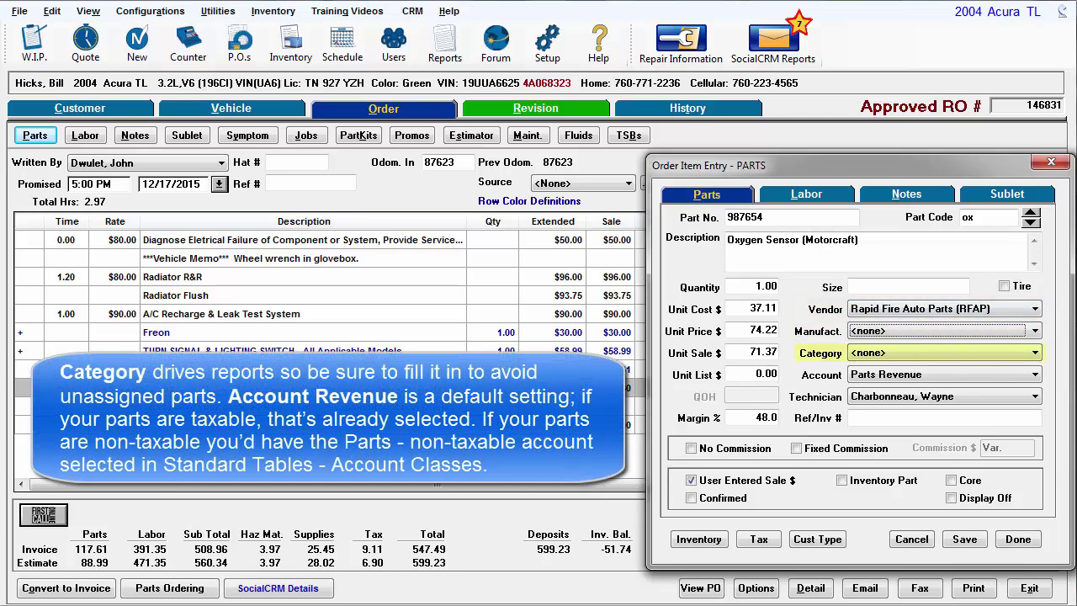
key("Tab")
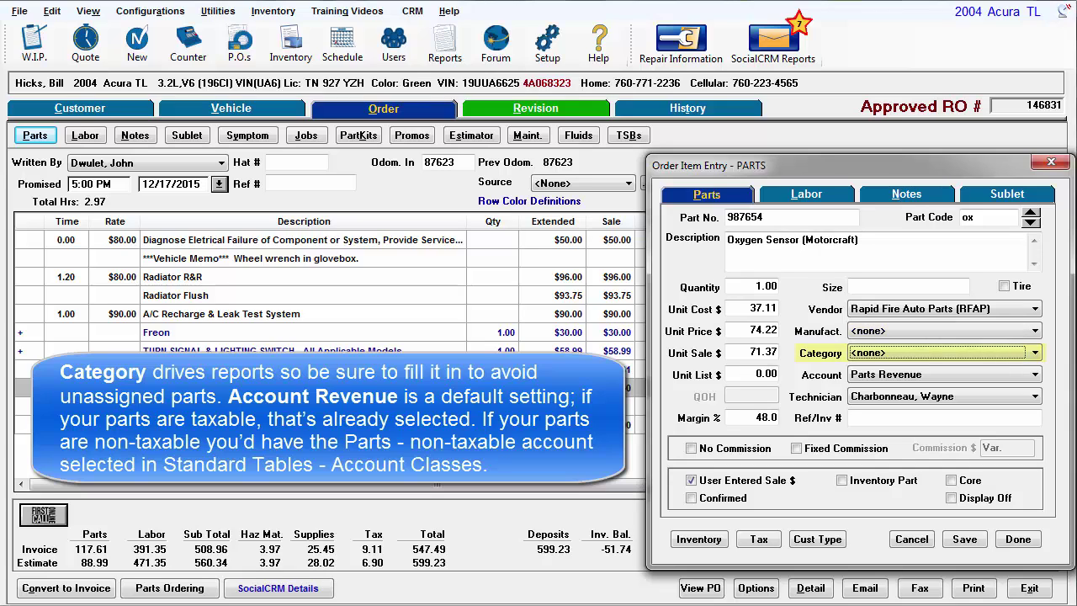
key("e")
key("Tab")
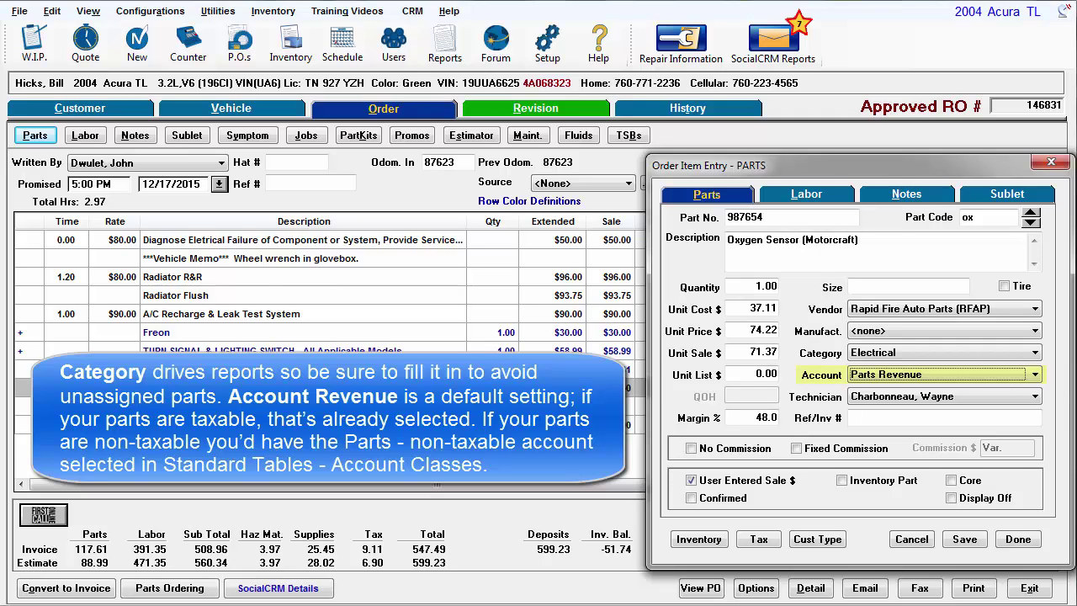
left_click(1037, 375)
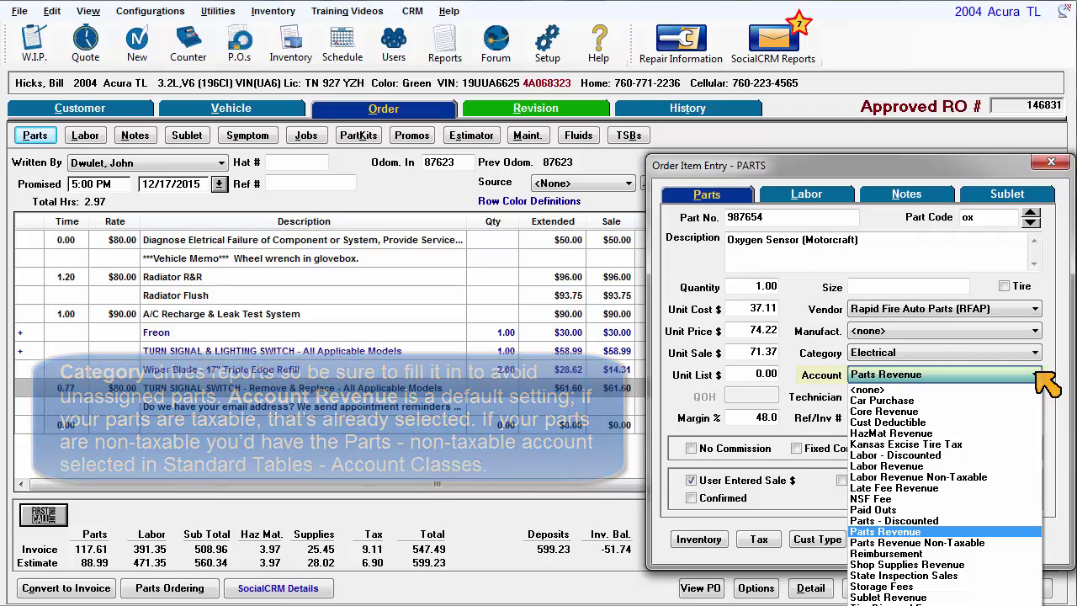
left_click(1038, 375)
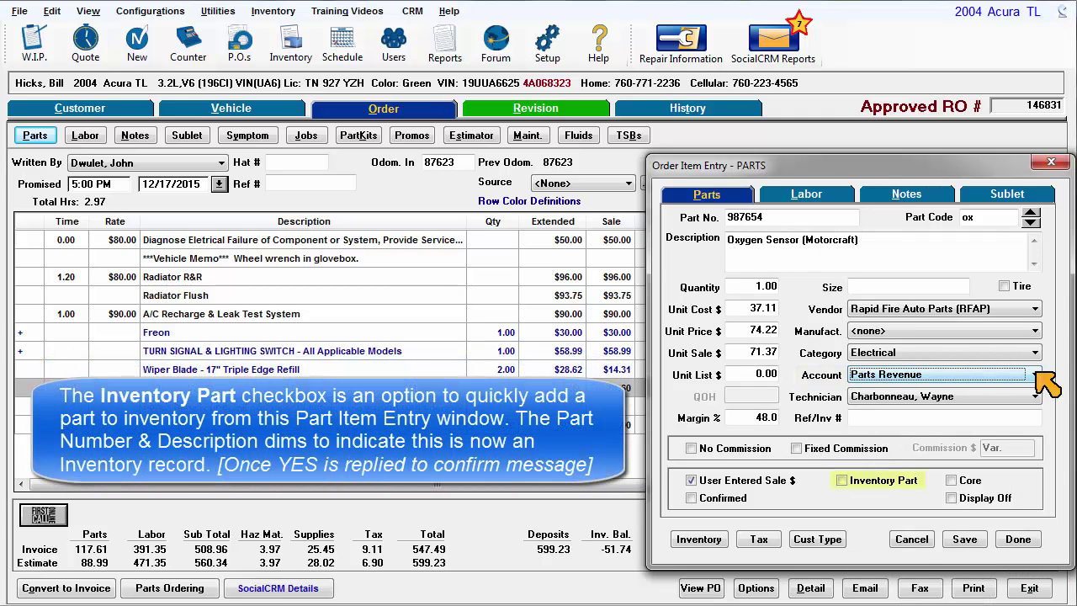
Check the Inventory Part box so quantity on hand shows 0.00
left_click(848, 486)
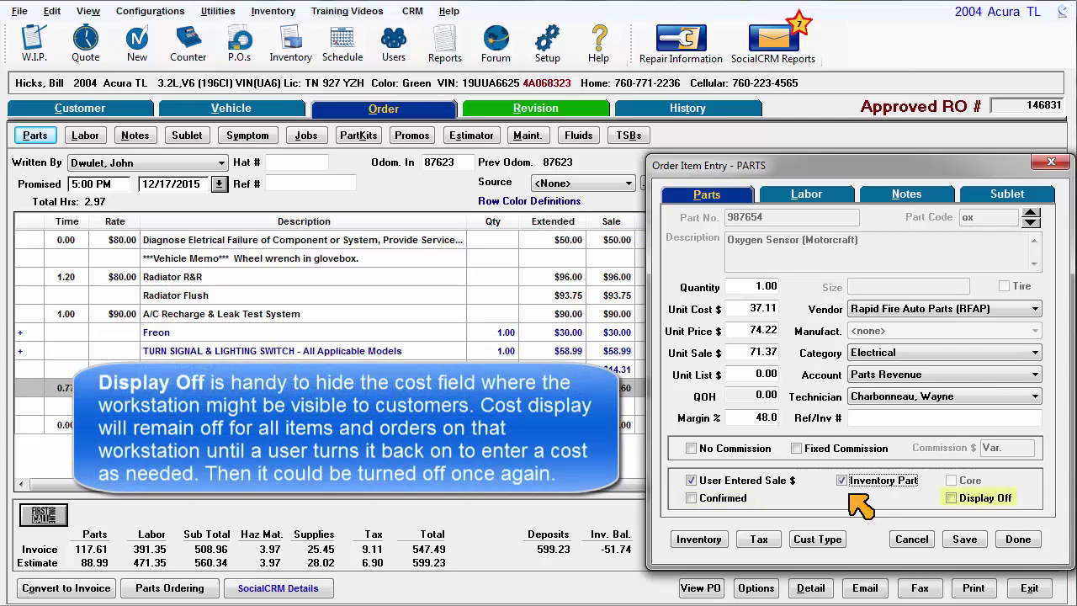
left_click(952, 499)
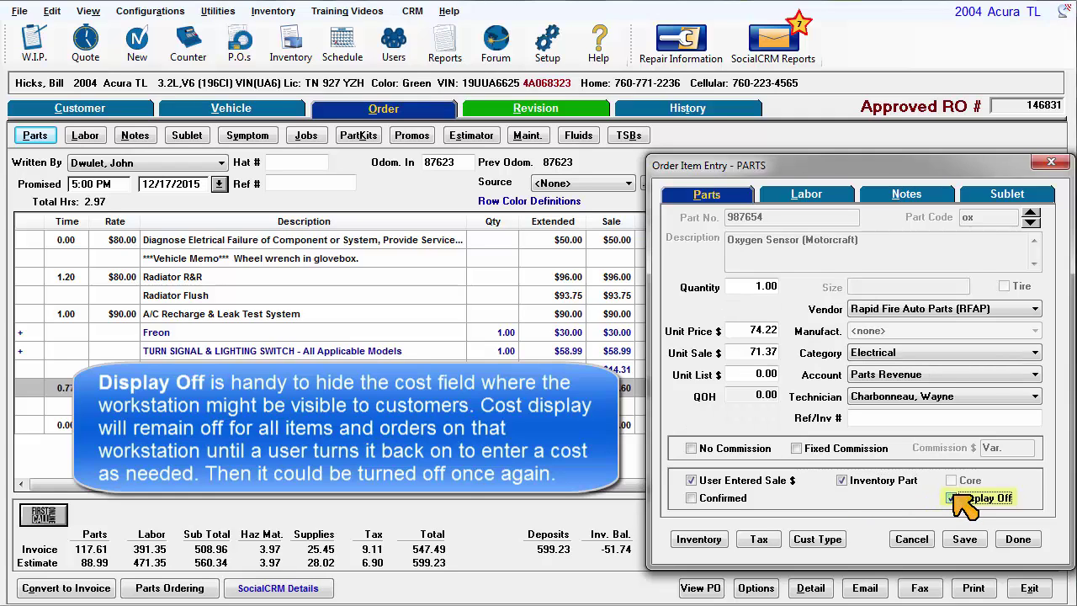
left_click(952, 498)
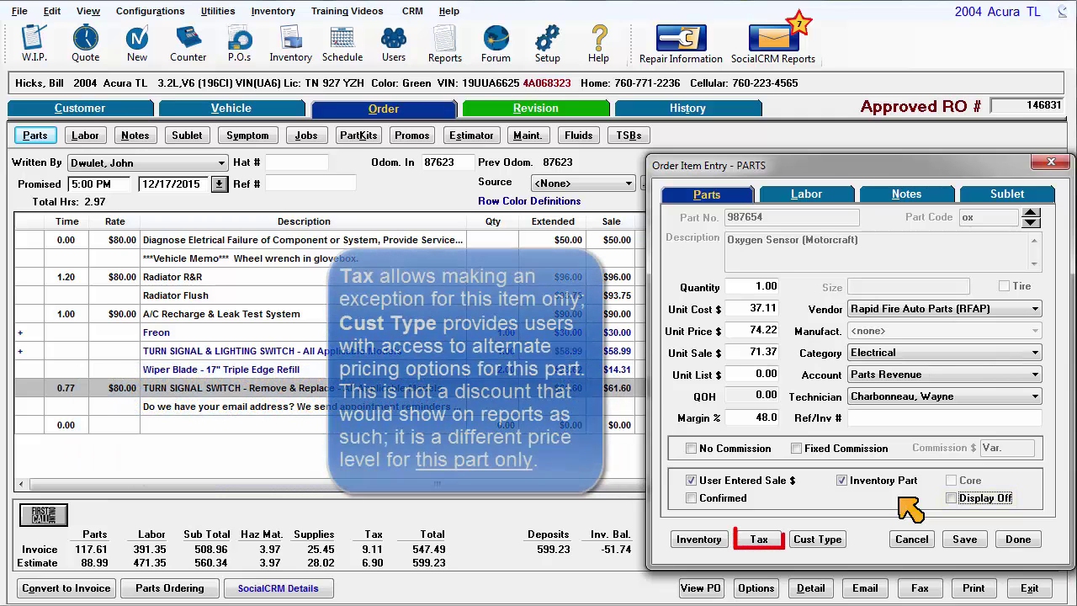
left_click(760, 540)
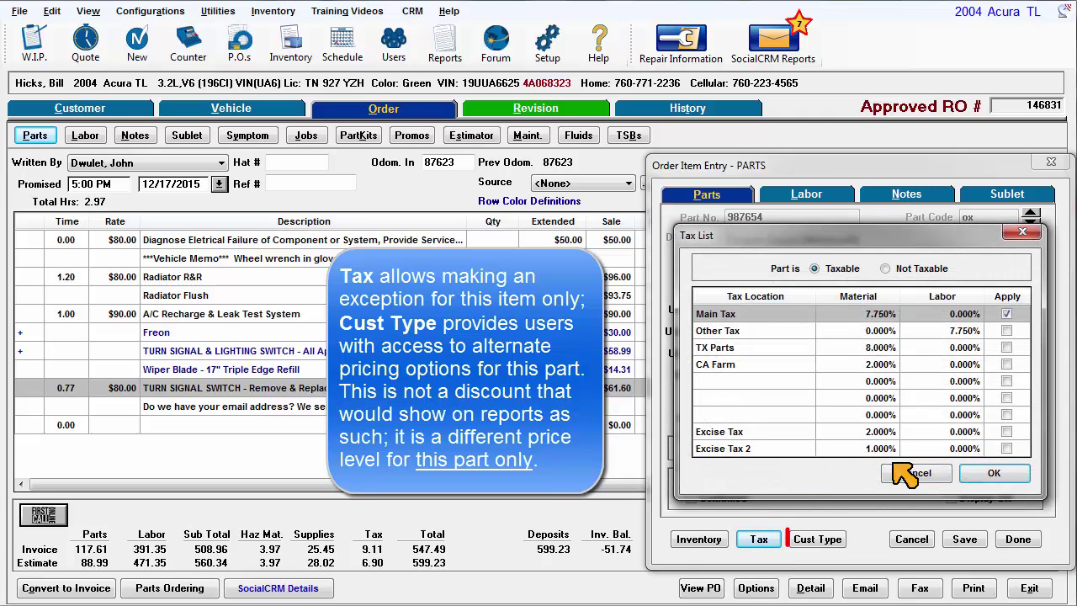
Cancel the Tax List and open Cust Type pricing with Fleet Discount Rate selected
left_click(922, 473)
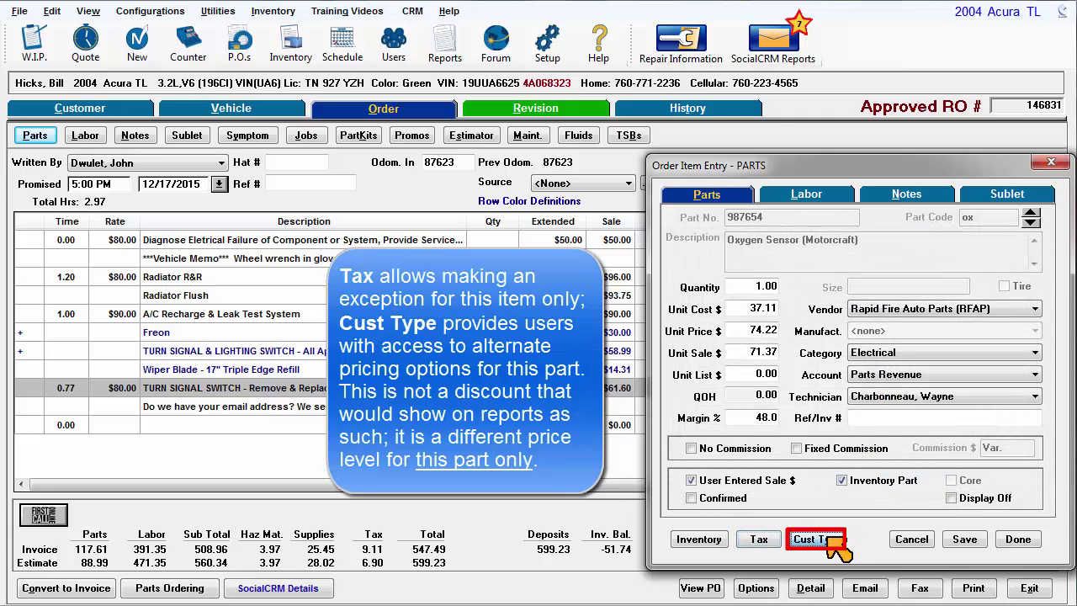
left_click(813, 539)
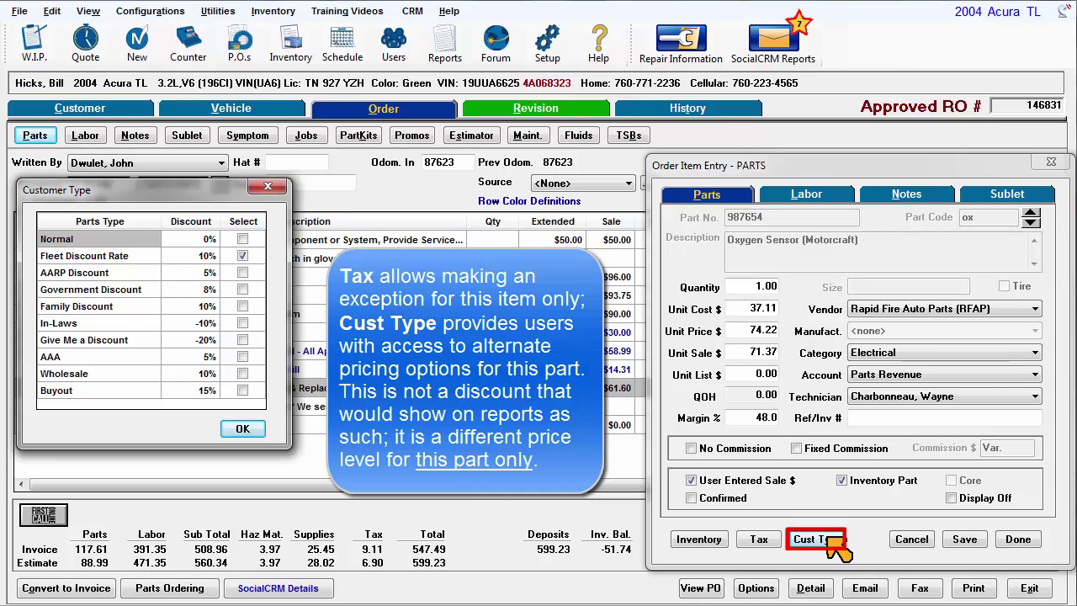